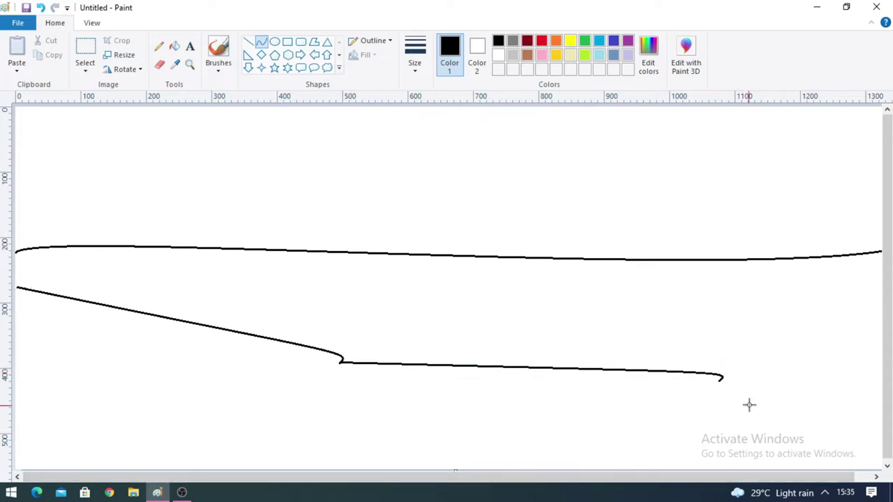
Step: Finish the lower bank curve to the canvas's right edge and place a small cloud callout at the left end of the horizon line
click(879, 371)
click(477, 399)
click(327, 67)
drag(217, 171, 336, 213)
drag(283, 184, 65, 246)
click(160, 65)
Step: Draw a second, larger cloud callout straddling the horizon line, directly beside the small one
click(327, 68)
mouse_move(119, 233)
mouse_down()
mouse_move(189, 248)
mouse_move(293, 294)
mouse_up()
key(ctrl+z)
mouse_move(166, 161)
mouse_down()
mouse_move(276, 232)
mouse_move(277, 254)
mouse_up()
drag(229, 210, 173, 253)
drag(229, 254, 277, 254)
click(367, 276)
Step: Add two wider cloud callouts side by side along the horizon line, reaching the canvas's right edge
drag(279, 207, 624, 305)
drag(482, 279, 488, 285)
drag(558, 132, 858, 369)
mouse_move(750, 247)
mouse_down()
mouse_move(796, 266)
mouse_move(783, 269)
mouse_up()
drag(739, 391, 732, 329)
drag(746, 285, 744, 314)
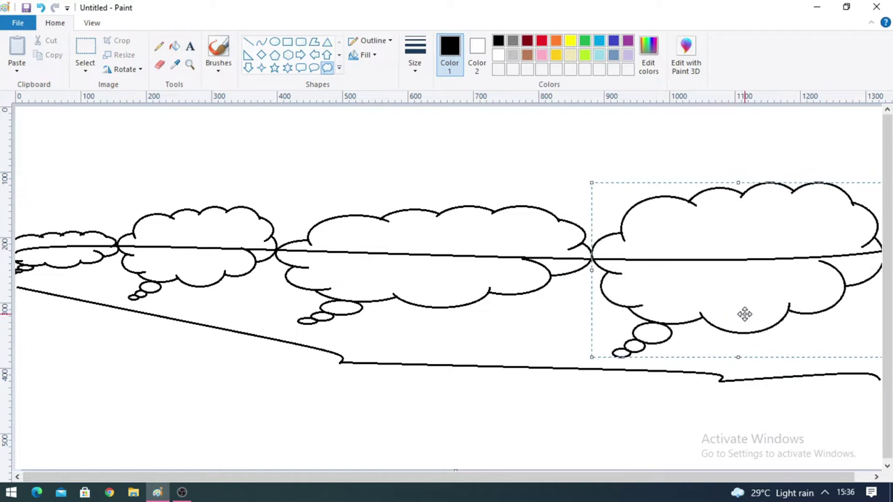
Step: Remove the parts of the four cloud shapes below the horizon line by erasing their joints and filling the outlines white, leaving bushes
click(159, 64)
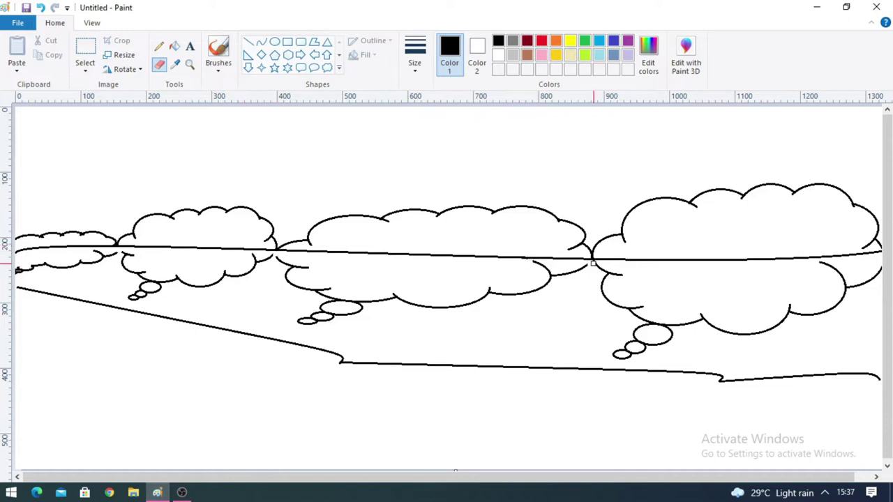
scroll(865, 256, right, 1)
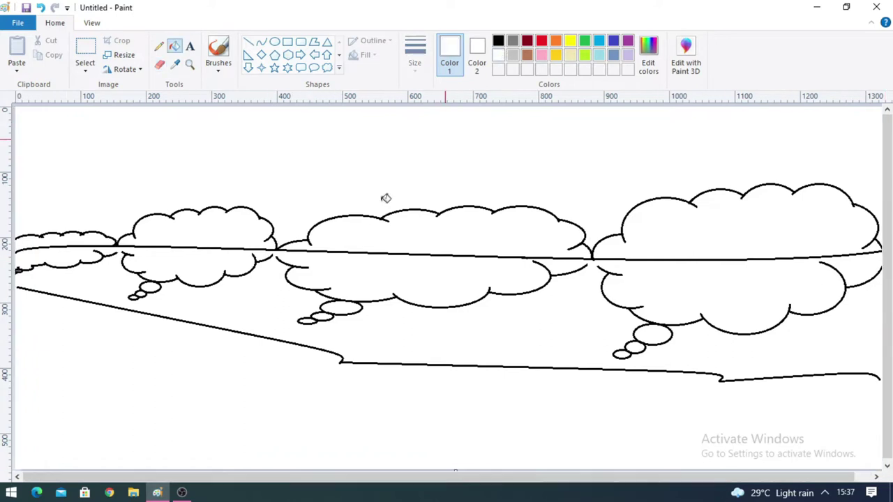
click(312, 285)
click(272, 274)
click(77, 263)
click(603, 298)
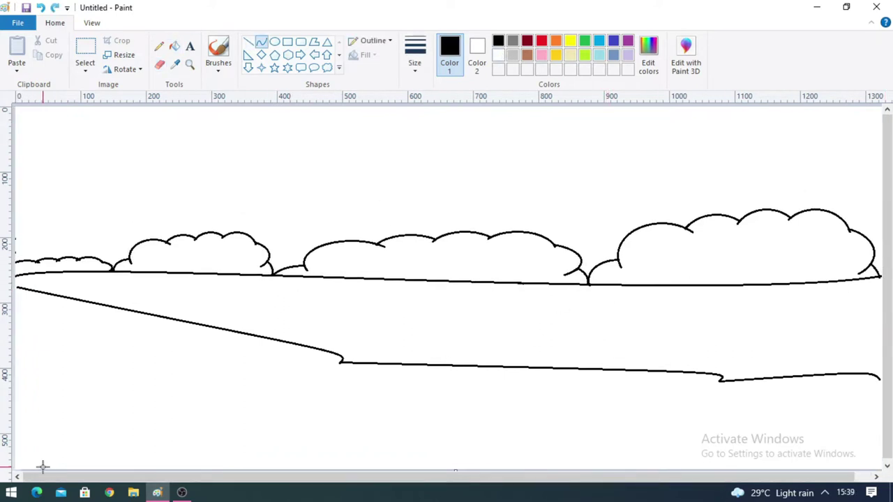
Step: Draw the left side of a tree trunk and its low side branch as curves at the canvas's left edge
drag(35, 469, 16, 329)
mouse_move(25, 355)
mouse_down()
mouse_move(39, 361)
mouse_move(36, 373)
mouse_move(15, 288)
mouse_up()
click(36, 374)
mouse_move(32, 326)
mouse_down()
mouse_move(49, 360)
mouse_move(40, 355)
mouse_up()
scroll(81, 469, down, 1)
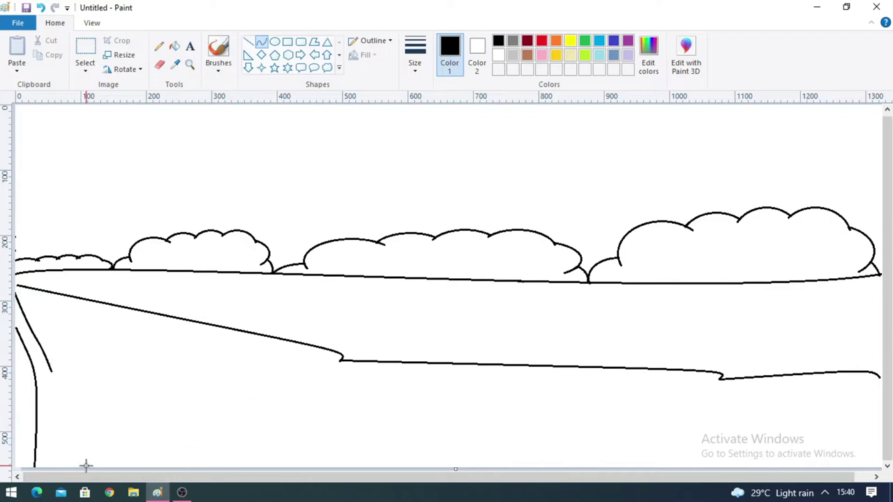
Step: Draw the trunk's long right side and a curve rising from the low branch's fork to form the main trunk
drag(86, 461, 124, 179)
mouse_move(107, 300)
mouse_down()
mouse_move(84, 300)
mouse_move(91, 253)
mouse_move(82, 340)
mouse_up()
click(155, 322)
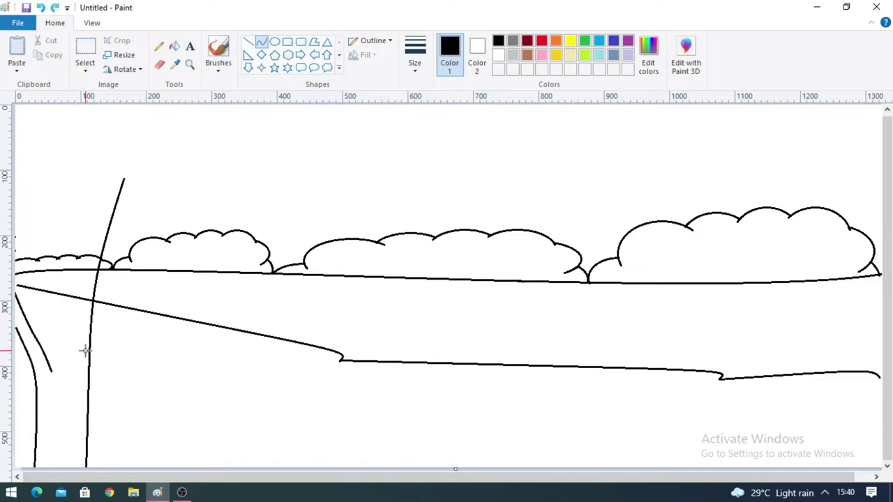
mouse_move(50, 370)
mouse_down()
mouse_move(35, 193)
mouse_move(49, 210)
mouse_up()
click(48, 215)
click(83, 215)
Step: Draw two nearly vertical branch curves in the centre above the tree trunk
drag(61, 241, 60, 166)
double_click(64, 193)
drag(76, 239, 75, 168)
click(78, 206)
click(78, 206)
click(162, 199)
Step: Draw the inner curve of the tree's right branch and extend the outer left branch toward the canvas edge
drag(78, 239, 111, 177)
click(100, 202)
click(100, 202)
click(53, 231)
drag(30, 228, 18, 204)
double_click(29, 215)
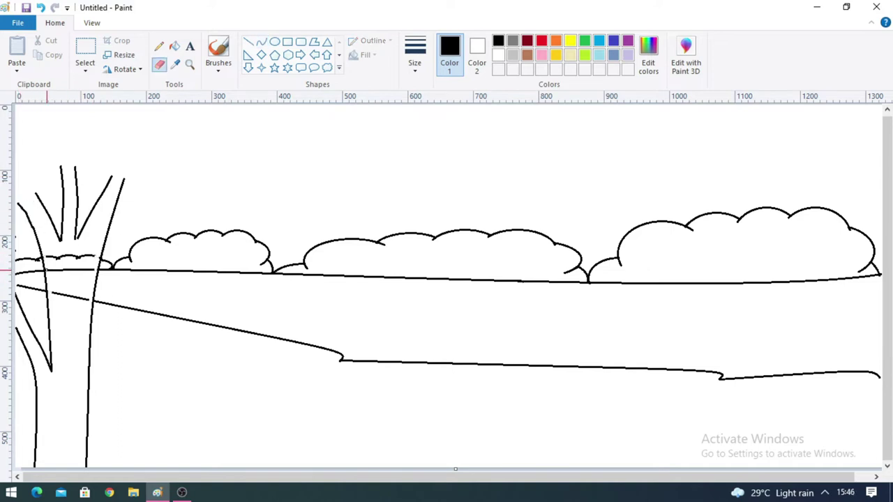
Step: Remove the background lines crossing the inside of the tree trunk by filling them with white
click(498, 56)
click(174, 46)
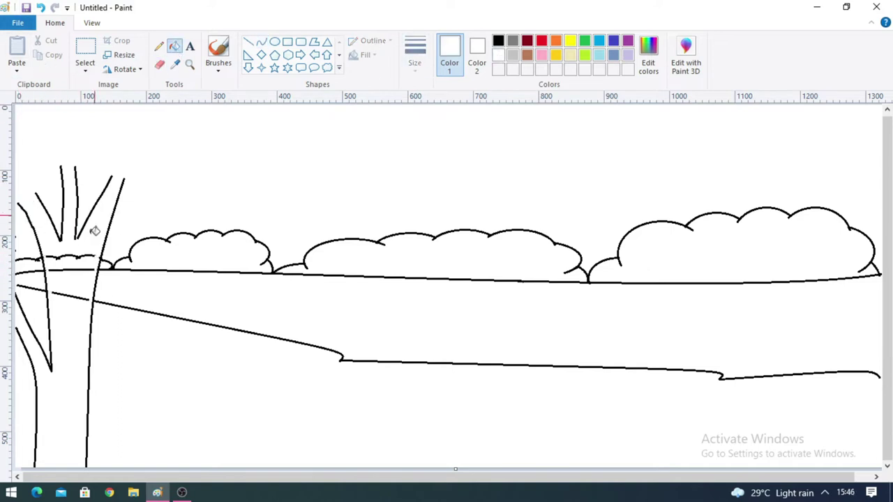
click(79, 267)
click(73, 289)
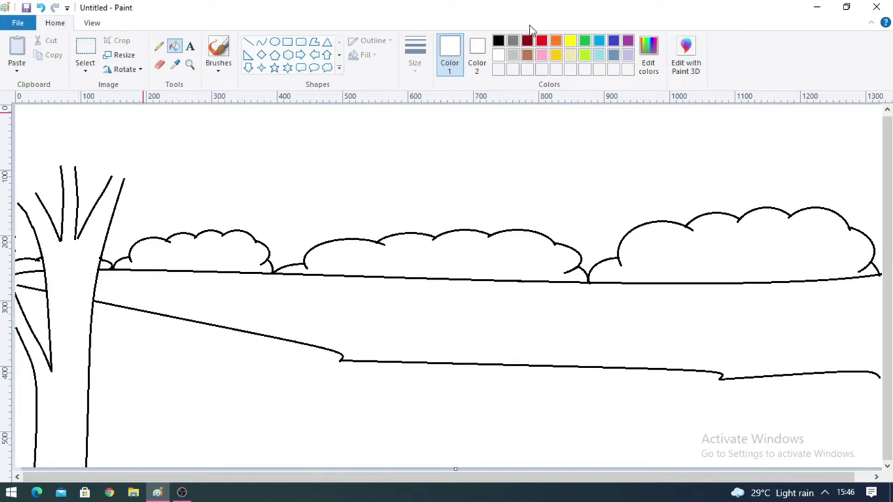
Step: Draw a cloud callout, resize it and move it over the tree's upper left branches as foliage
click(327, 68)
drag(265, 110, 425, 173)
drag(345, 173, 357, 193)
drag(424, 152, 482, 111)
drag(375, 109, 376, 38)
drag(374, 194, 379, 212)
drag(383, 147, 49, 159)
key(ctrl+z)
Step: Draw another cloud callout in the sky beside the tree and erase its tail bubbles
drag(200, 123, 410, 266)
mouse_move(349, 183)
mouse_down()
mouse_move(233, 119)
mouse_move(428, 163)
mouse_move(267, 411)
mouse_move(696, 164)
mouse_move(297, 281)
mouse_up()
drag(359, 363, 299, 314)
mouse_move(254, 268)
mouse_down()
mouse_move(243, 161)
mouse_move(166, 149)
mouse_move(179, 181)
mouse_move(313, 175)
mouse_up()
click(159, 63)
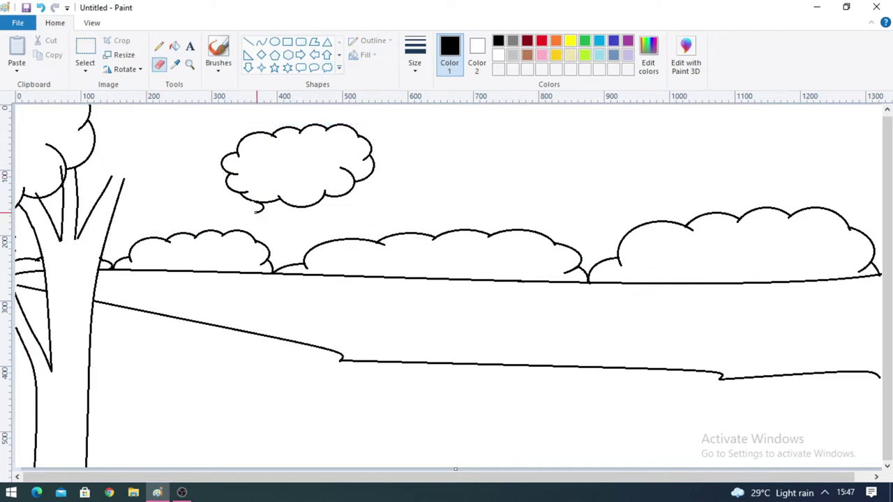
Step: Select the cloud in the sky and move it onto the tree's right branches
click(85, 55)
mouse_move(198, 115)
mouse_down()
mouse_move(389, 202)
mouse_move(396, 244)
mouse_move(410, 248)
mouse_up()
key(ctrl+z)
mouse_move(183, 112)
mouse_down()
mouse_move(397, 179)
mouse_move(404, 211)
mouse_up()
mouse_move(353, 167)
mouse_down()
mouse_move(214, 147)
mouse_move(205, 180)
mouse_up()
Step: Draw one more cloud callout in the open sky and erase its tail bubbles
click(328, 67)
drag(297, 119, 446, 202)
click(159, 64)
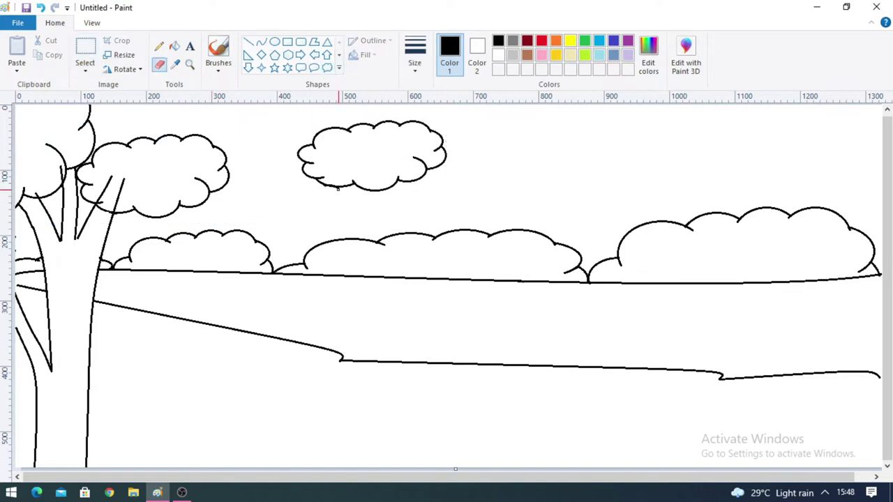
Step: Move the new cloud above the right foliage at the canvas's upper edge and erase the overlapping lines
click(85, 60)
drag(256, 116, 225, 142)
drag(269, 159, 276, 178)
drag(223, 158, 220, 155)
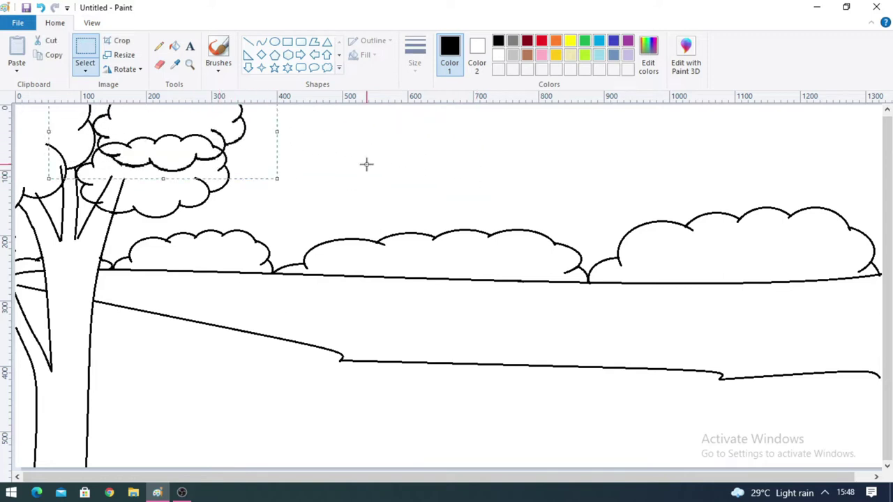
click(159, 64)
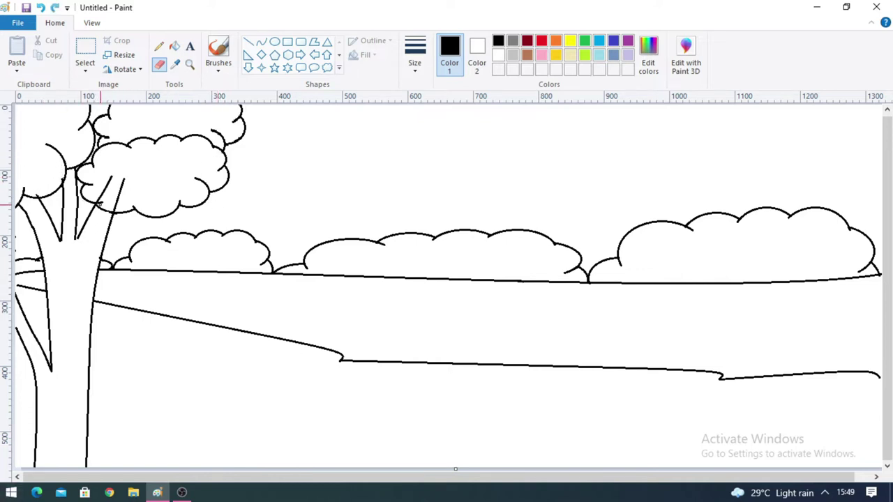
Step: Draw an oval head with a short neck for a boy standing by the bank, between the tree and the large bushes
click(274, 42)
mouse_move(242, 288)
mouse_down()
mouse_move(276, 326)
mouse_move(251, 327)
mouse_up()
click(274, 374)
click(160, 67)
click(248, 42)
click(275, 323)
Step: Draw the boy's left shoulder and sleeve with curves, plus the left side of his torso
click(261, 42)
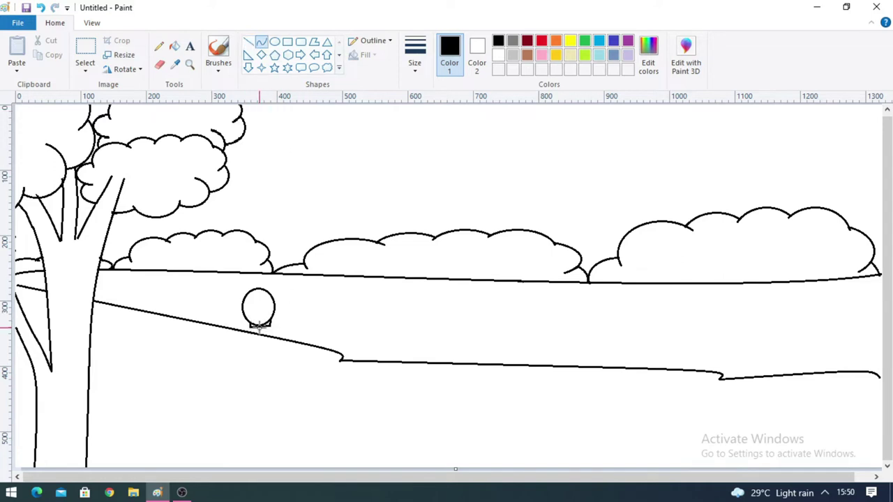
click(263, 329)
click(180, 354)
mouse_move(233, 331)
mouse_down()
mouse_move(225, 363)
mouse_move(243, 336)
mouse_move(242, 375)
mouse_up()
click(184, 381)
click(243, 365)
click(253, 359)
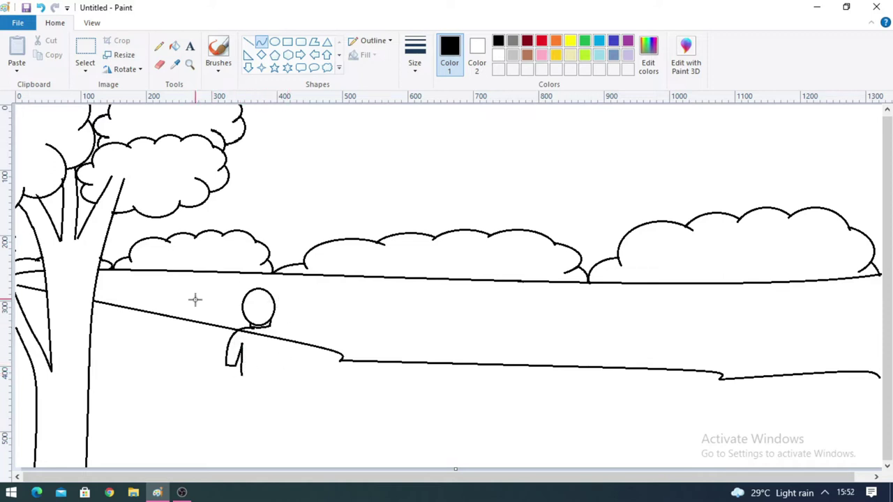
Step: Draw the boy's right shoulder curve and the right side of his torso
mouse_move(271, 326)
mouse_down()
mouse_move(291, 347)
mouse_move(278, 375)
mouse_up()
click(287, 329)
click(289, 333)
click(313, 380)
click(277, 360)
click(277, 360)
Step: Close the shirt with a hem line and draw the underside of the right sleeve
click(227, 381)
click(257, 376)
click(257, 376)
click(298, 360)
drag(277, 339, 287, 360)
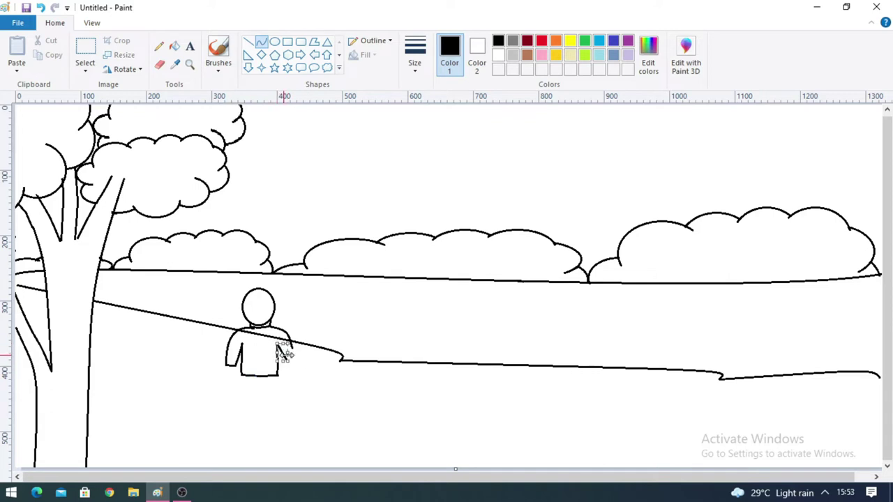
Step: Erase the bank line around the right sleeve's edge and extend the sleeve's outer curve
click(160, 64)
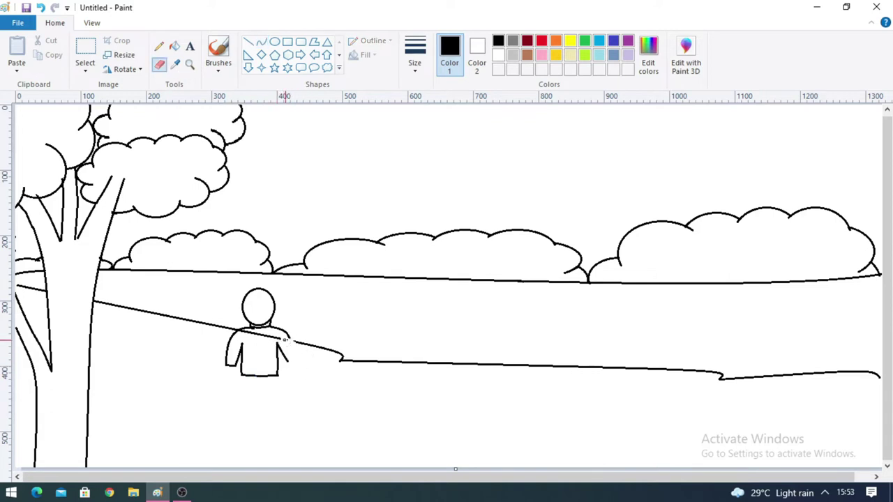
click(261, 42)
drag(289, 342, 296, 353)
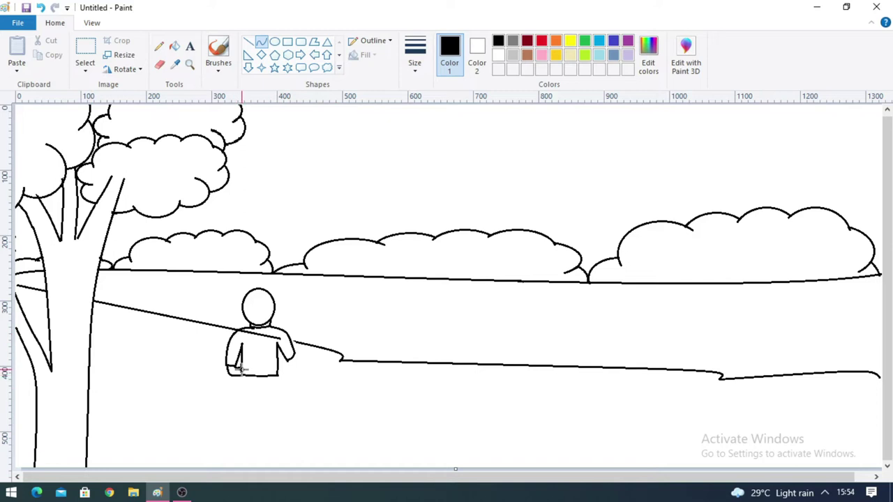
Step: Draw the two sides of the boy's shorts below the shirt and the hem of the left leg
click(240, 395)
click(240, 394)
click(223, 407)
click(280, 395)
click(280, 395)
click(251, 402)
click(249, 407)
click(249, 408)
click(260, 406)
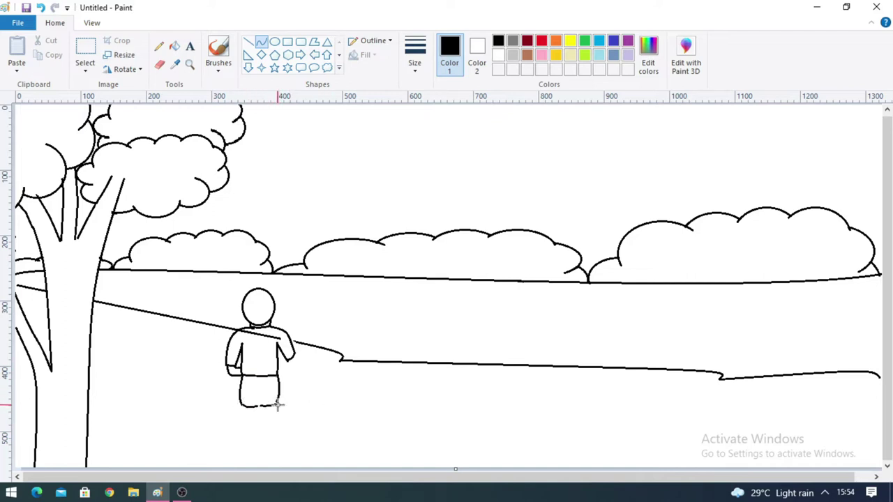
Step: Complete the shorts with the right leg's hem and a short central crease
click(277, 404)
click(277, 404)
click(327, 408)
drag(259, 406, 260, 389)
click(261, 396)
click(261, 396)
click(261, 405)
Step: Draw the boy's left leg with two vertical lines and paste a copy beneath the right side of the shorts
click(248, 42)
mouse_move(243, 405)
mouse_down()
mouse_move(242, 433)
mouse_move(256, 429)
mouse_up()
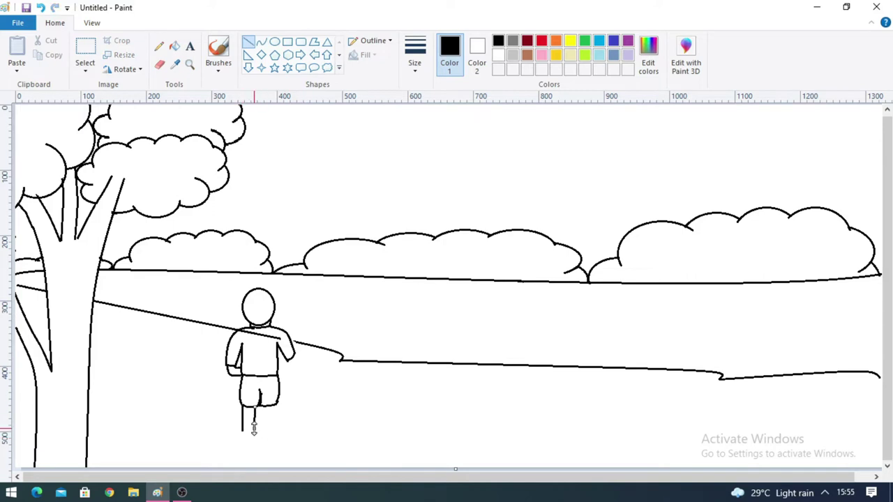
key(ctrl+v)
drag(25, 126, 268, 422)
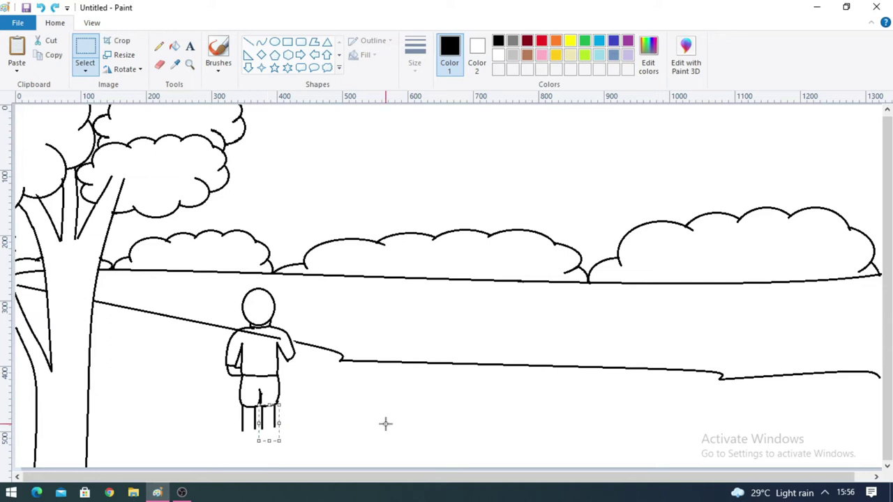
Step: Draw a wide cloud callout across the lower part of the canvas as the ground contour below the boy's feet
click(327, 68)
drag(18, 449, 876, 498)
drag(317, 458, 293, 436)
drag(858, 451, 892, 451)
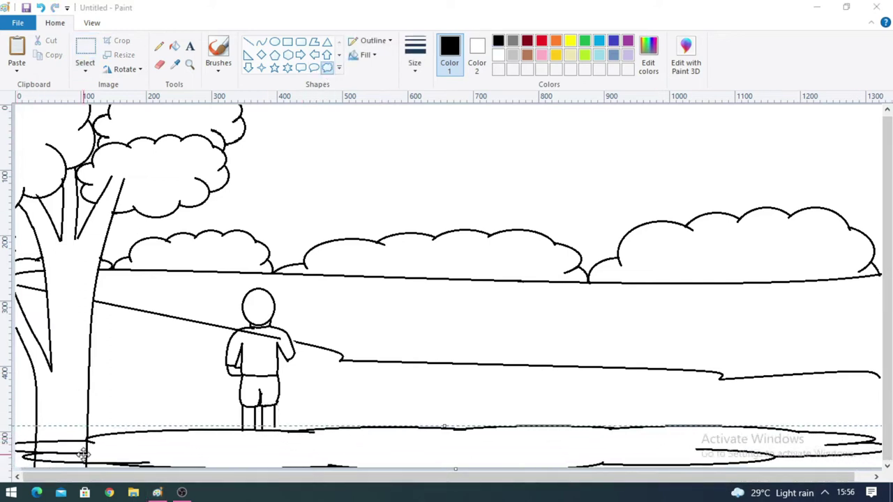
Step: Stretch and reposition the ground cloud beyond the canvas edges, keeping its upper scallops beneath the tree and the boy
drag(136, 445, 211, 384)
drag(73, 418, 6, 498)
drag(304, 420, 191, 479)
drag(293, 478, 461, 478)
drag(832, 426, 892, 410)
drag(669, 446, 527, 339)
drag(750, 304, 886, 323)
drag(540, 380, 533, 481)
key(ctrl+z)
key(ctrl+z)
key(ctrl+z)
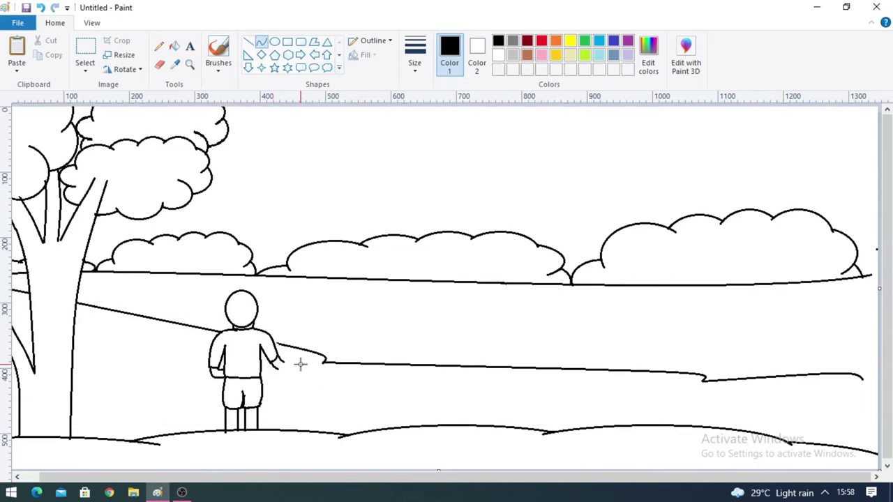
Step: Draw the boy's raised right forearm and hand, and a curved kite string rising diagonally from the hand into the sky
mouse_move(278, 368)
mouse_down()
mouse_move(305, 344)
mouse_move(293, 355)
mouse_up()
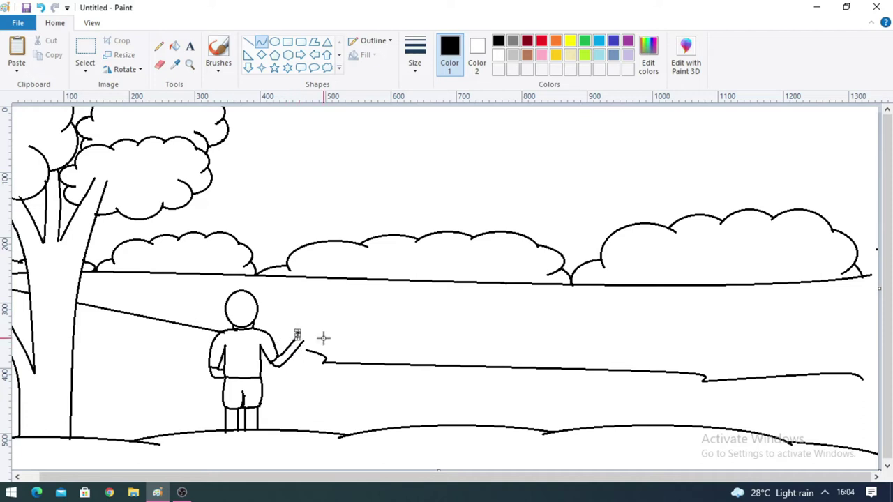
drag(303, 333, 310, 340)
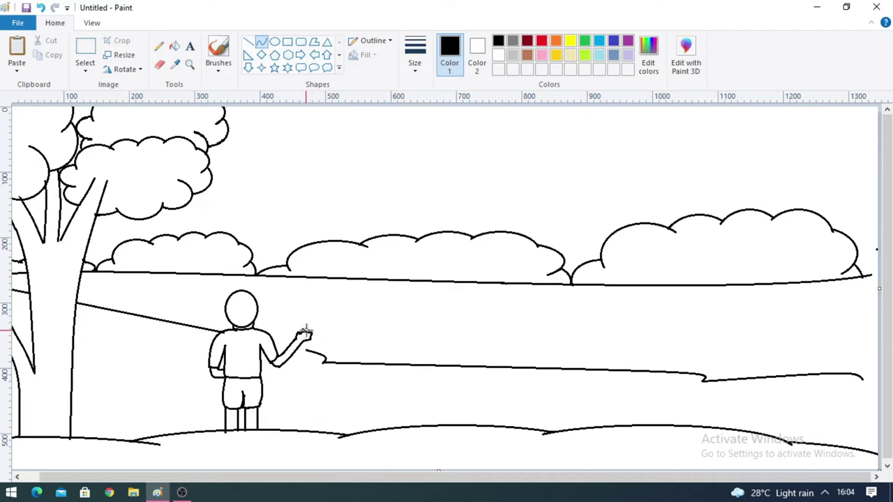
mouse_move(303, 332)
mouse_down()
mouse_move(361, 202)
mouse_move(450, 138)
mouse_up()
drag(333, 303, 318, 286)
drag(433, 184, 441, 188)
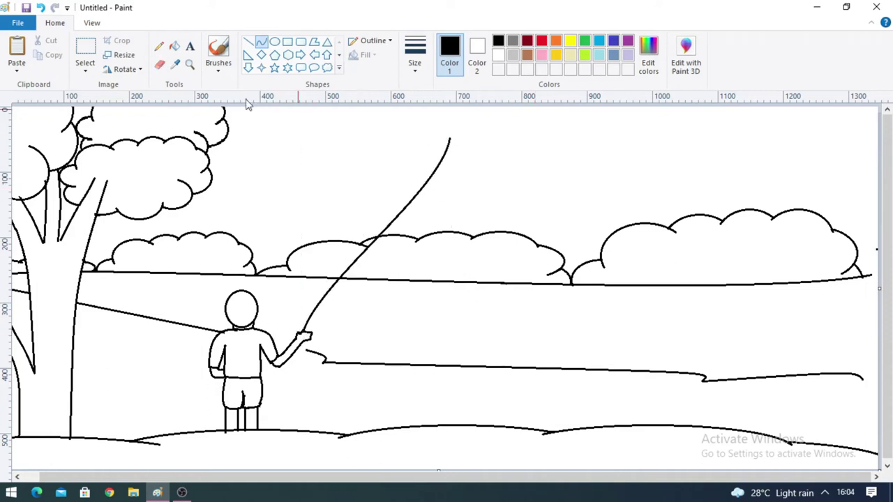
Step: Erase the upper end of the kite string and draw its loose end hanging from the hand down to the ground
click(159, 64)
click(261, 42)
drag(301, 341, 294, 450)
drag(308, 394, 303, 416)
click(411, 342)
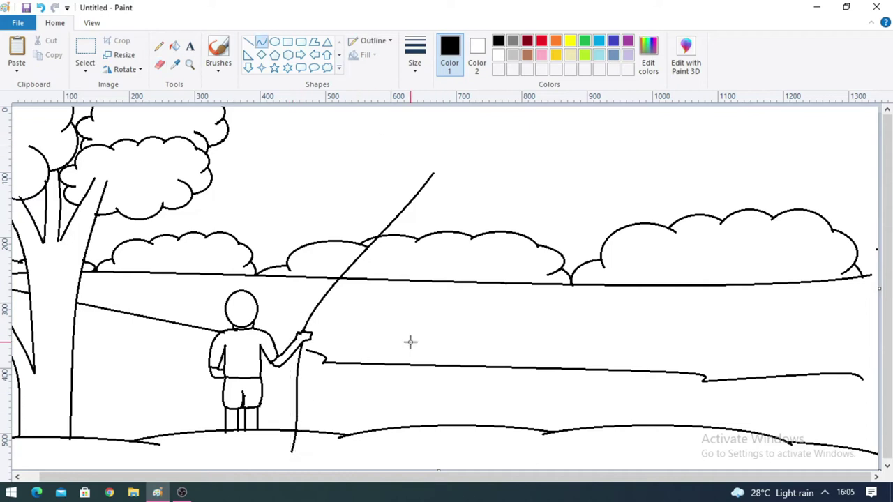
Step: Draw a diamond kite at the string's upper end and divide it with one vertical and one horizontal line
click(261, 58)
mouse_move(413, 121)
mouse_down()
mouse_move(459, 172)
mouse_move(476, 147)
mouse_move(436, 141)
mouse_move(435, 107)
mouse_up()
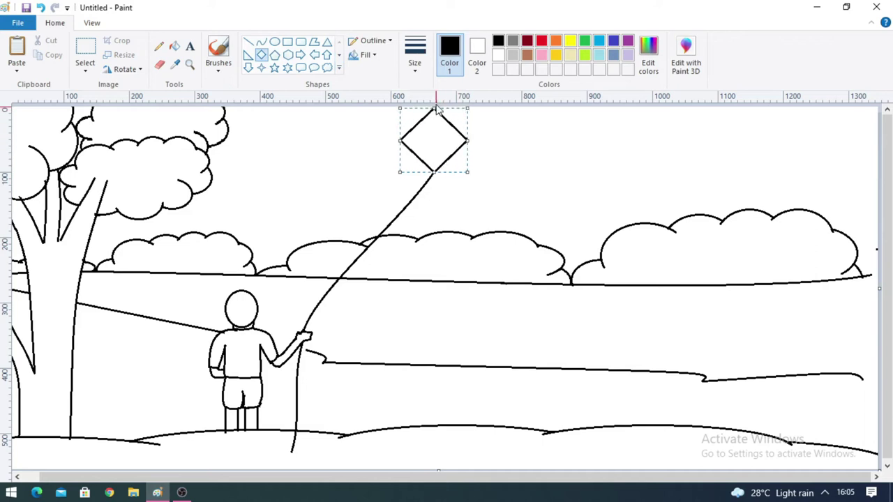
click(248, 42)
drag(434, 110, 434, 172)
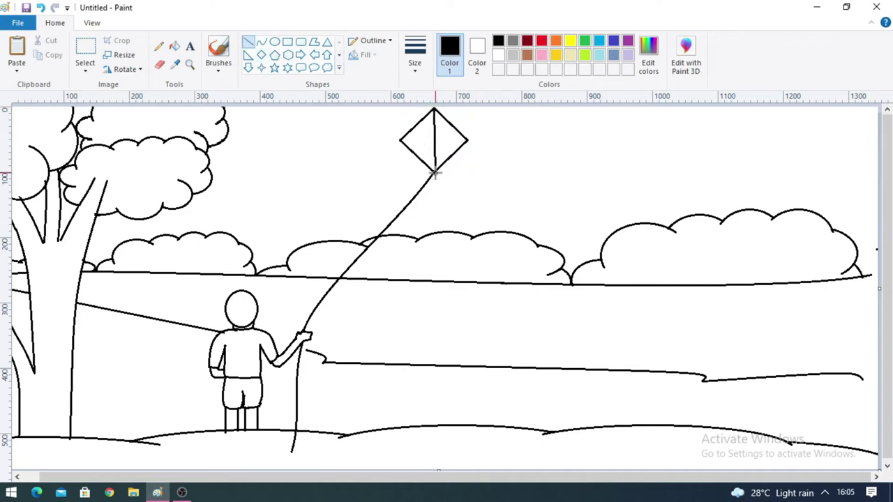
drag(400, 139, 468, 140)
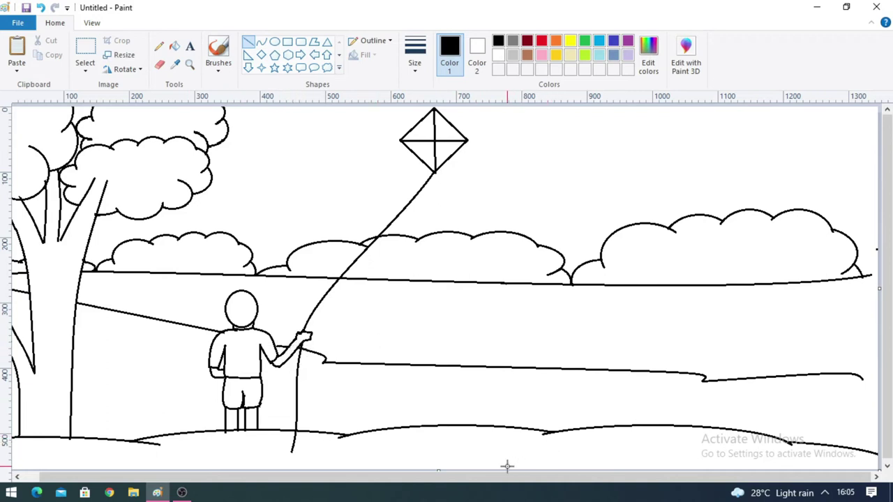
Step: Draw a curved far riverbank from the horizon to the canvas edge and erase part of the horizon line below the rightmost bush
click(261, 41)
drag(530, 283, 887, 355)
drag(653, 304, 665, 346)
drag(691, 479, 656, 480)
click(160, 65)
drag(671, 286, 754, 285)
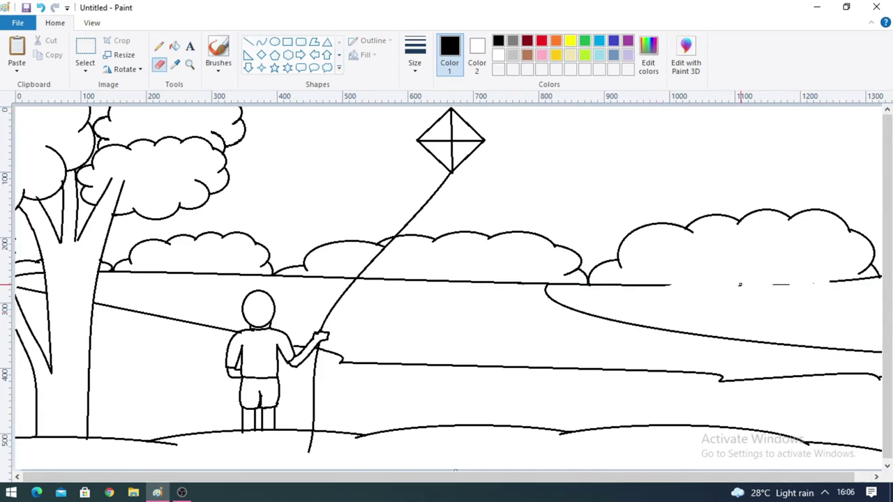
Step: Draw a house in front of the rightmost bush, with a triangular roof above a slightly narrower rectangular wall
click(327, 41)
mouse_move(671, 247)
mouse_down()
mouse_move(814, 273)
mouse_move(789, 280)
mouse_move(723, 251)
mouse_up()
click(685, 293)
click(288, 41)
drag(654, 263, 761, 319)
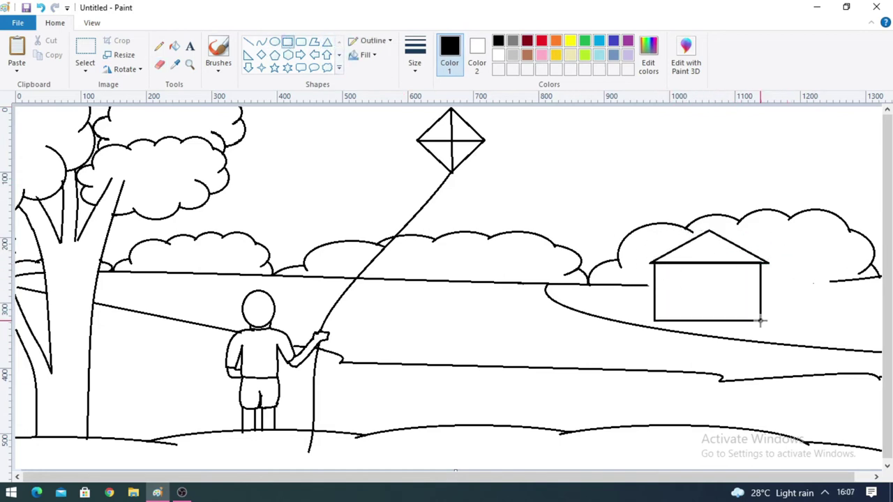
drag(654, 290, 662, 291)
drag(765, 291, 759, 291)
click(816, 309)
Step: Add a central rectangular door and a small rectangular window on each side of it to the house
drag(698, 279, 723, 320)
click(795, 325)
drag(669, 283, 686, 296)
click(812, 317)
drag(735, 282, 749, 296)
click(799, 303)
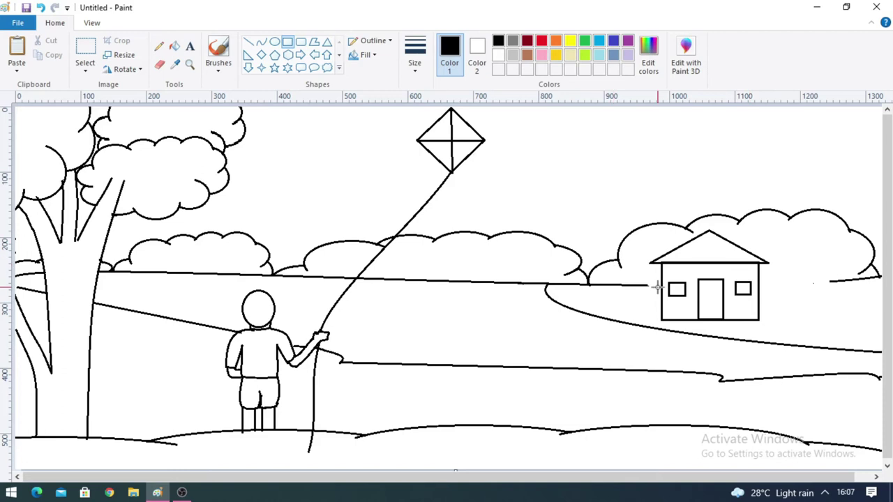
Step: Draw a smaller second house with roof, door and two windows beside the first, and reconnect the horizon line to the houses
click(328, 42)
mouse_move(785, 238)
mouse_down()
mouse_move(817, 271)
mouse_move(833, 265)
mouse_move(785, 260)
mouse_move(827, 260)
mouse_up()
click(800, 308)
click(287, 41)
mouse_move(770, 274)
mouse_down()
mouse_move(814, 288)
mouse_move(821, 311)
mouse_move(801, 312)
mouse_move(817, 299)
mouse_move(783, 300)
mouse_up()
click(867, 315)
click(851, 323)
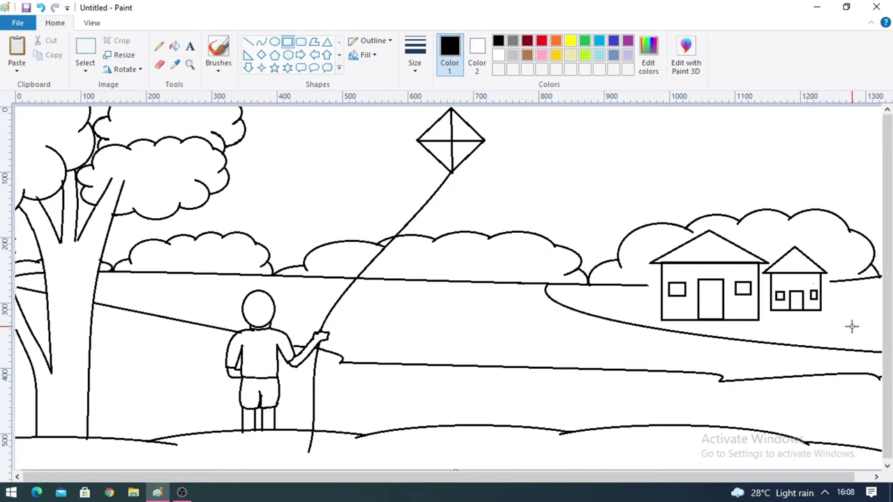
click(261, 42)
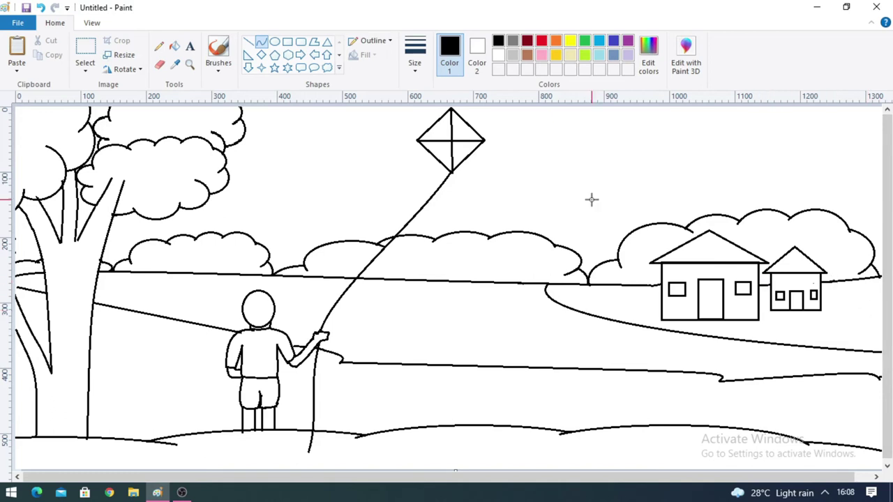
Step: Mix a dark green custom colour and fill the foreground ground beneath the tree and the boy with it
click(648, 56)
click(346, 245)
click(346, 230)
click(589, 262)
click(326, 335)
click(175, 46)
click(281, 445)
Step: Mix a brown custom colour, try to fill the tree trunk with it, and undo that fill
click(643, 48)
click(332, 230)
click(590, 244)
click(335, 332)
click(82, 332)
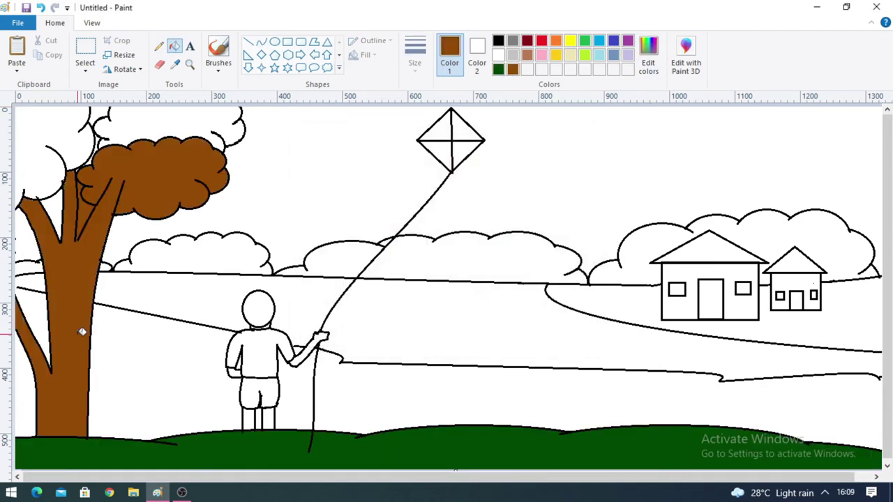
key(ctrl+z)
Step: Close the open tip of the tree's right branch with a short brown line and fill the trunk brown
click(249, 43)
drag(112, 178, 125, 182)
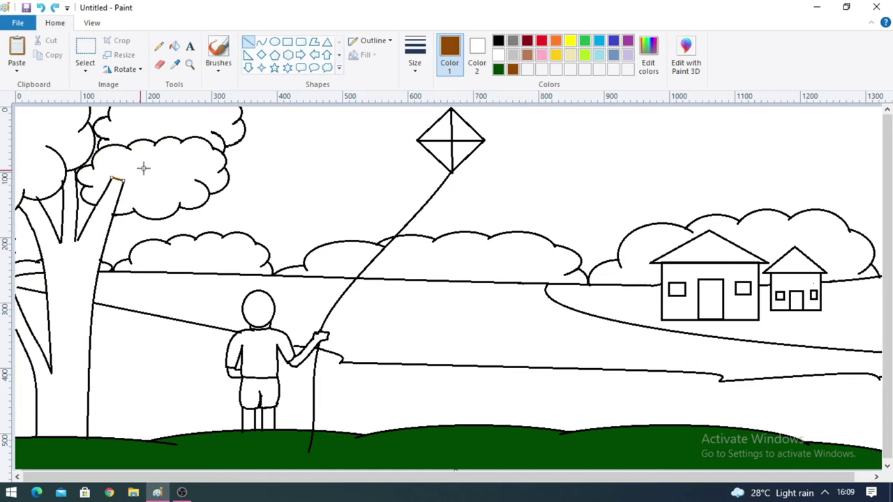
click(174, 47)
click(84, 280)
Step: Fill the tree's foliage clusters with the standard green
click(584, 41)
click(214, 169)
click(59, 118)
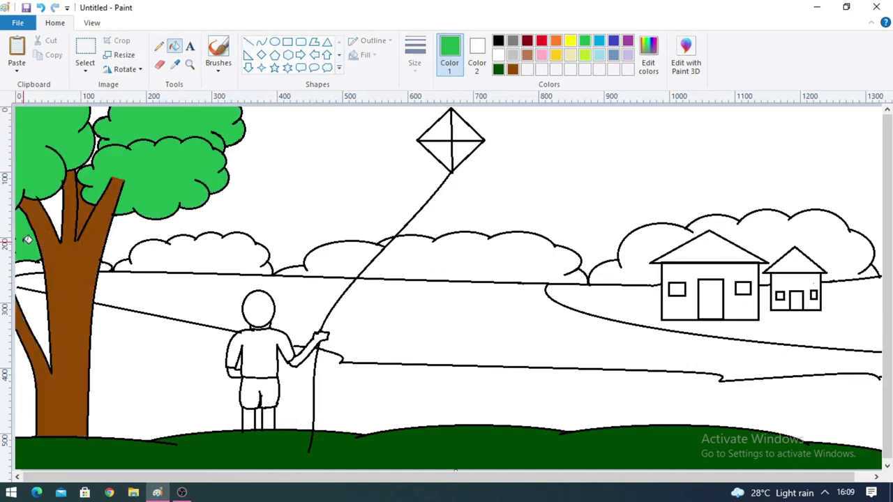
Step: Mix a bright green custom colour and fill all the bushes along the horizon with it
click(648, 56)
click(347, 217)
click(590, 238)
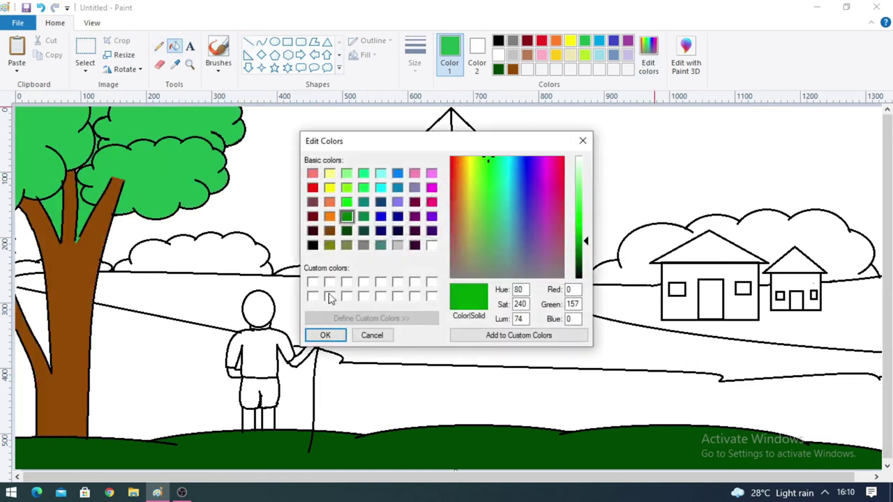
click(324, 334)
click(33, 263)
click(112, 265)
click(210, 258)
click(460, 265)
click(335, 262)
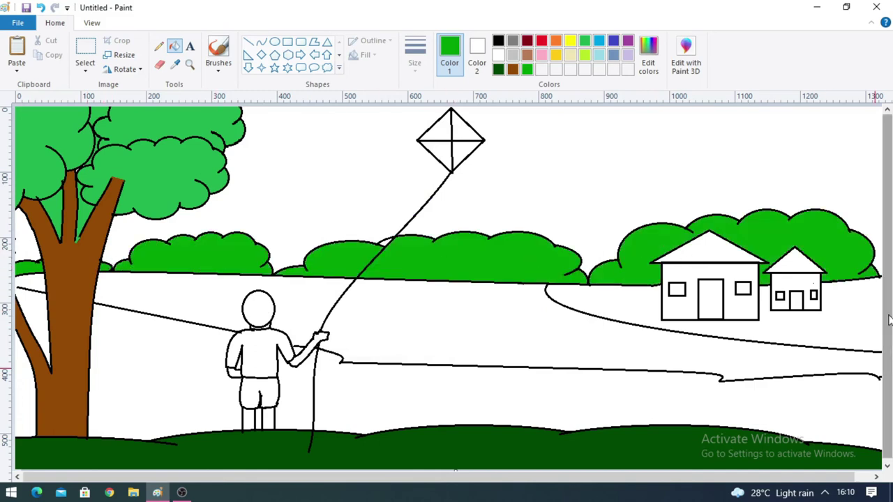
Step: Fill the river turquoise on both sides of the trunk, closing the outline gap at the left canvas edge with a line
click(600, 40)
click(488, 314)
click(139, 297)
click(42, 293)
key(ctrl+z)
click(248, 42)
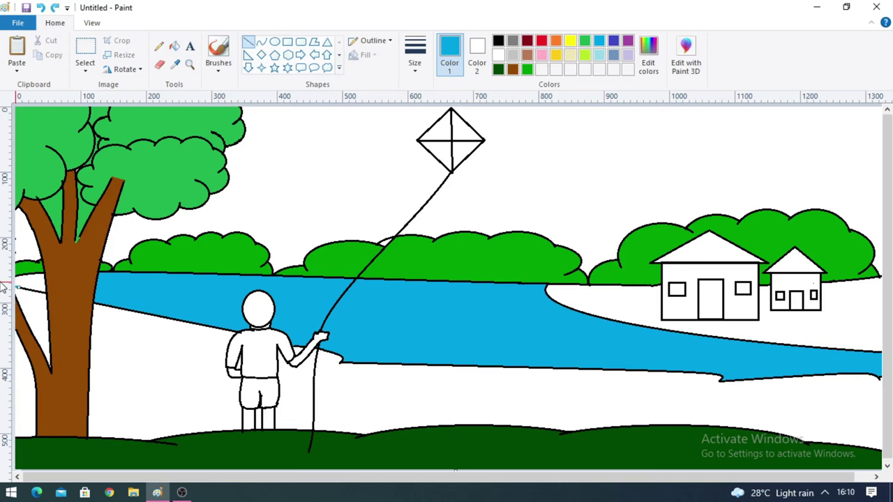
click(175, 46)
Step: Mix a light orange custom colour, close the bank's outline at the right canvas edge, and fill the far bank around the houses
click(648, 56)
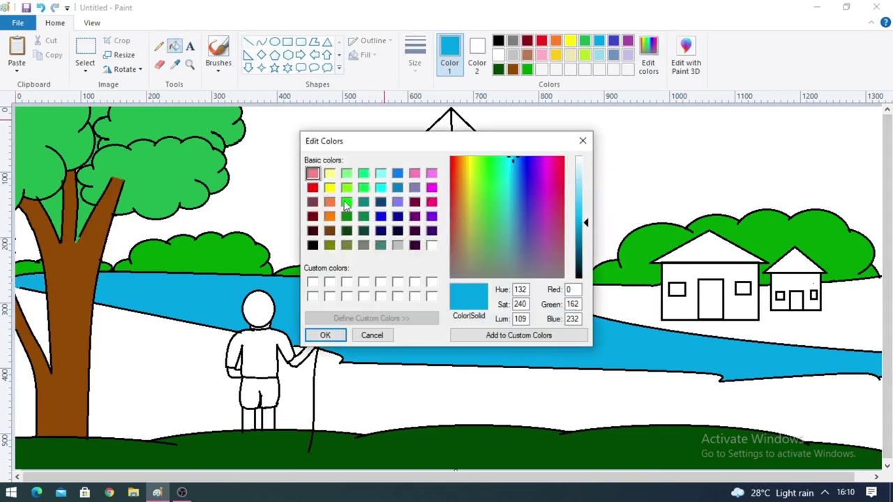
click(329, 203)
click(330, 216)
drag(586, 218, 586, 199)
click(325, 335)
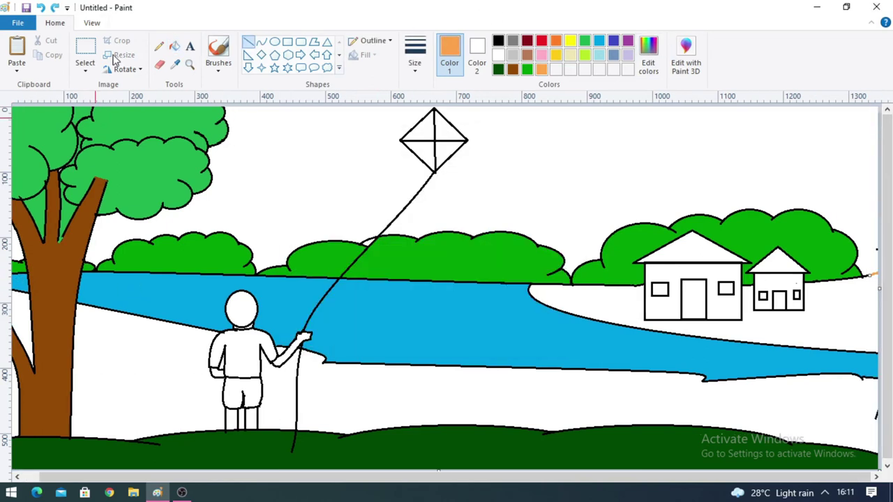
click(174, 46)
click(805, 328)
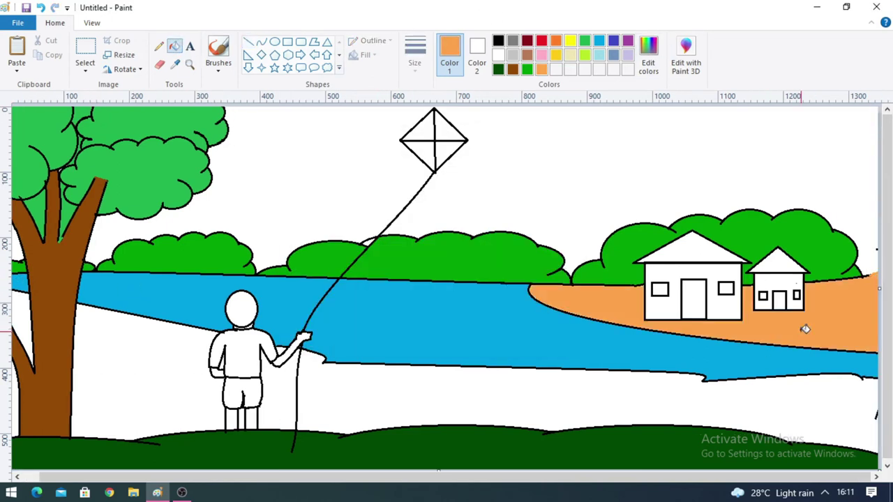
Step: Mix a light purple custom colour (RGB 182, 90, 182) and fill the walls of both houses with it
drag(464, 477, 436, 477)
click(628, 40)
click(648, 55)
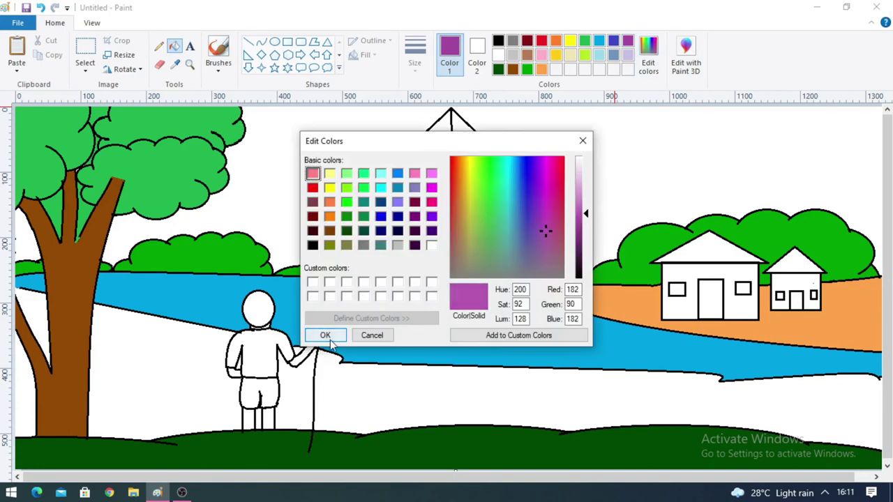
click(325, 335)
click(739, 307)
click(800, 283)
Step: Fill the doors of both houses with light brown and all their windows with pale turquoise
click(526, 54)
click(710, 300)
click(795, 307)
click(555, 55)
click(678, 289)
click(600, 55)
click(676, 288)
click(743, 289)
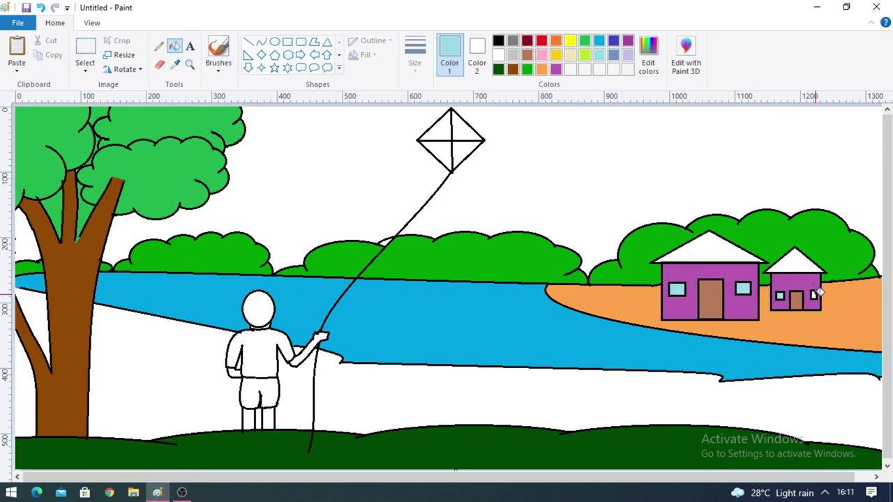
click(813, 295)
Step: Fill the roofs of both houses with dark red
click(527, 41)
click(709, 250)
click(795, 264)
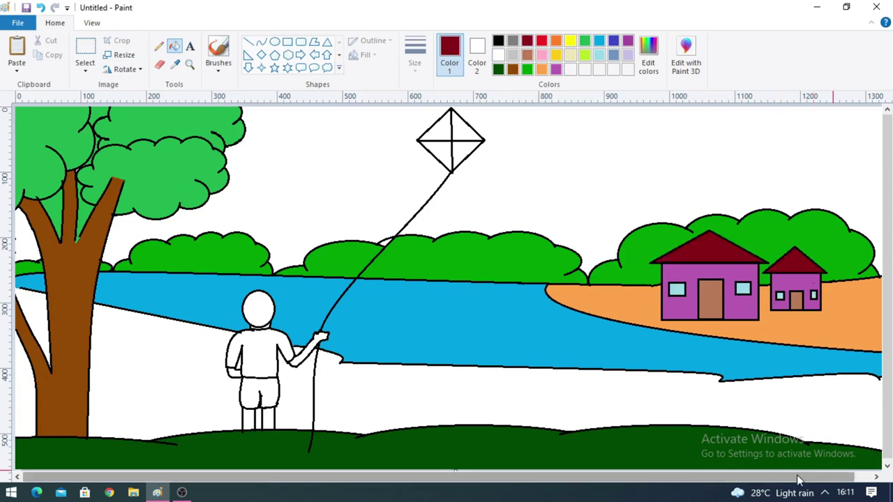
Step: Fill the near riverbank on both sides of the hanging kite string with lime green
click(587, 55)
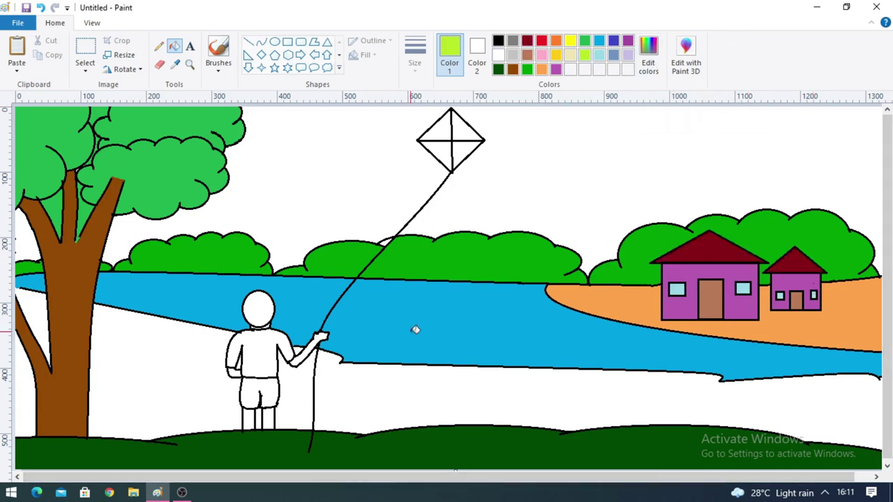
click(405, 398)
click(303, 398)
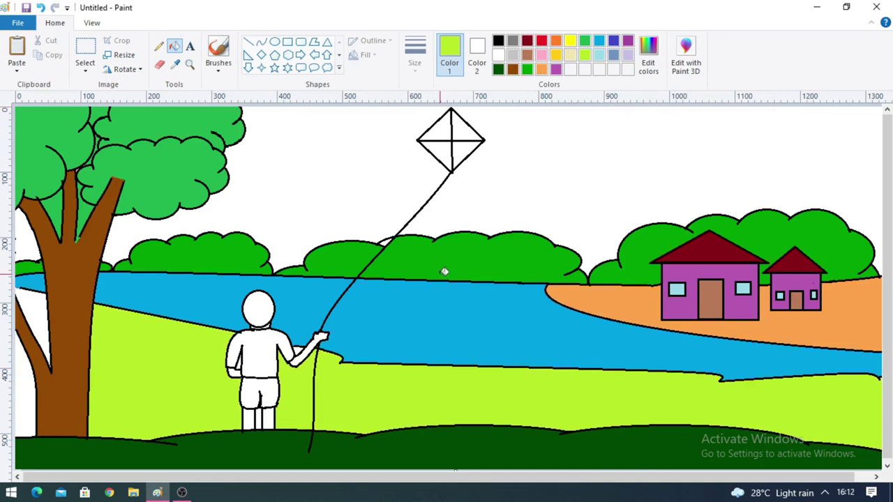
Step: Mix a pale skin tone from orange and fill the boy's forearms, hand and legs with it
click(654, 57)
click(330, 214)
drag(586, 215, 587, 172)
click(332, 333)
click(333, 334)
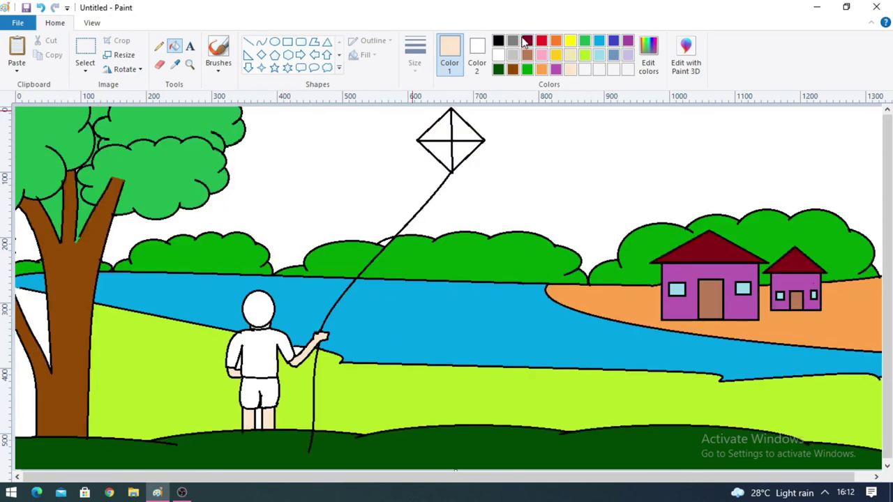
Step: Colour the boy's head black, his shirt red and his shorts indigo
click(498, 40)
click(258, 307)
click(542, 40)
click(259, 355)
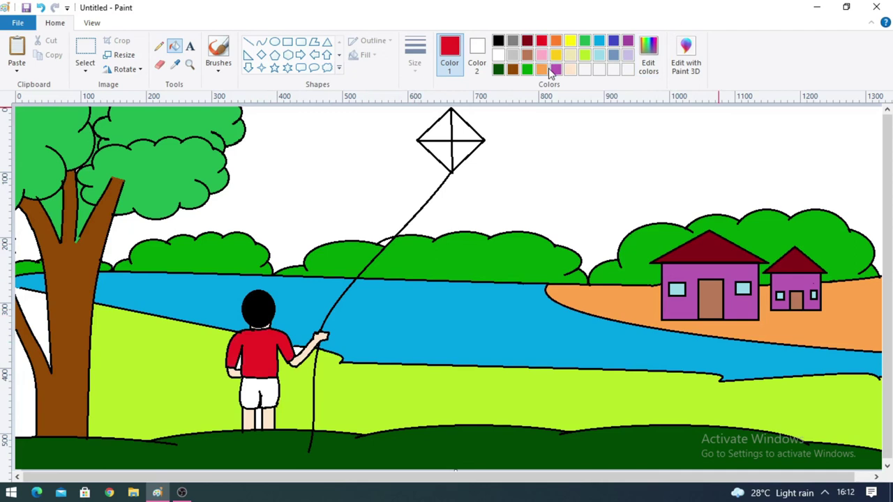
click(613, 41)
click(272, 389)
Step: Fill the gap between the boy's legs and the enclosed bank area beside his raised arm with lime green
click(584, 55)
click(259, 417)
click(300, 350)
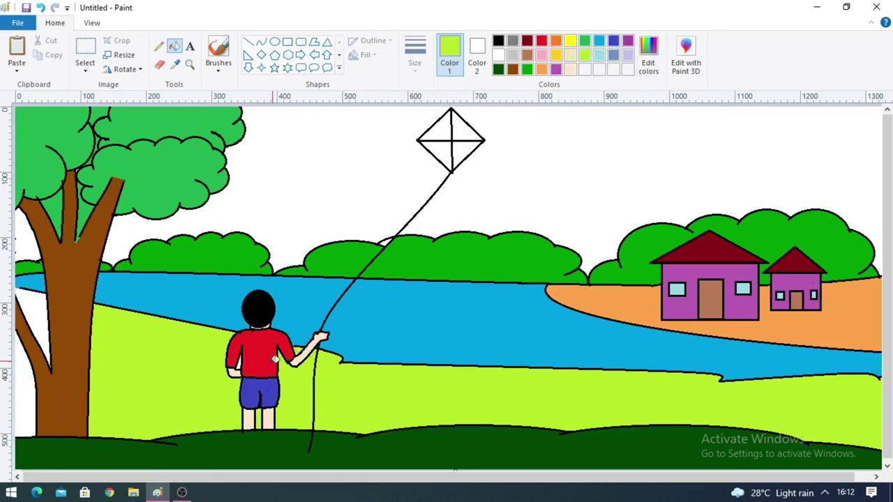
Step: Choose pure blue (RGB 0, 0, 255) and fill the kite's upper-left and lower-right quarters
click(648, 56)
click(376, 216)
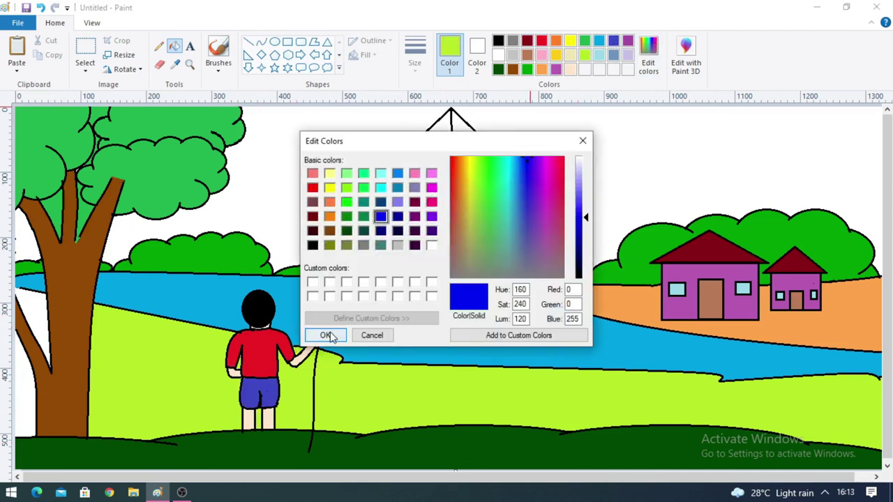
click(325, 335)
click(446, 131)
click(464, 149)
Step: Choose a magenta pink custom colour and fill the kite's upper-right and lower-left quarters
click(648, 55)
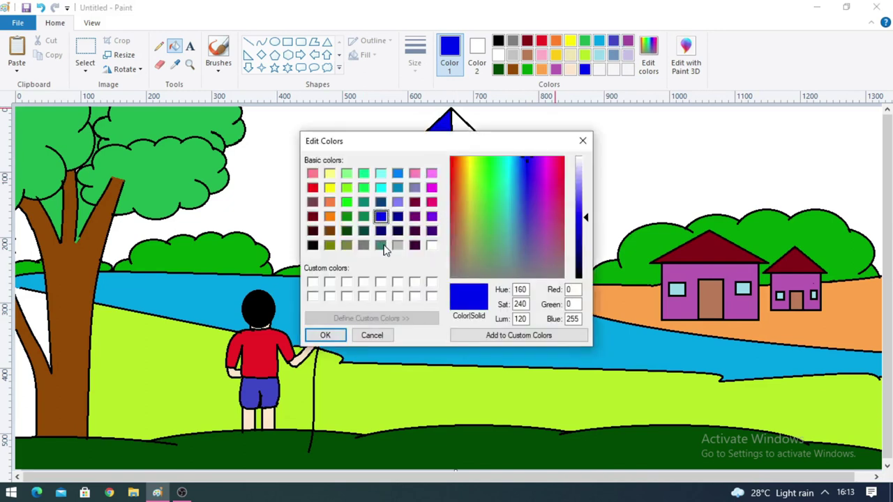
click(381, 245)
click(432, 201)
click(325, 335)
click(465, 130)
click(441, 148)
Step: Fill the sky, including the area to the left of the tree, with lavender
click(627, 54)
click(420, 162)
click(23, 239)
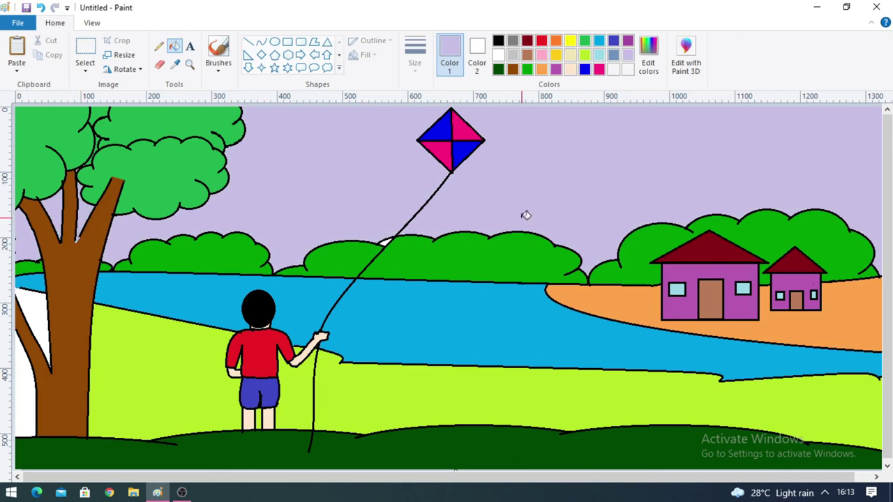
Step: Fill the small bush gap beside the kite string with bright green and the bank left of the trunk with lime green
click(526, 69)
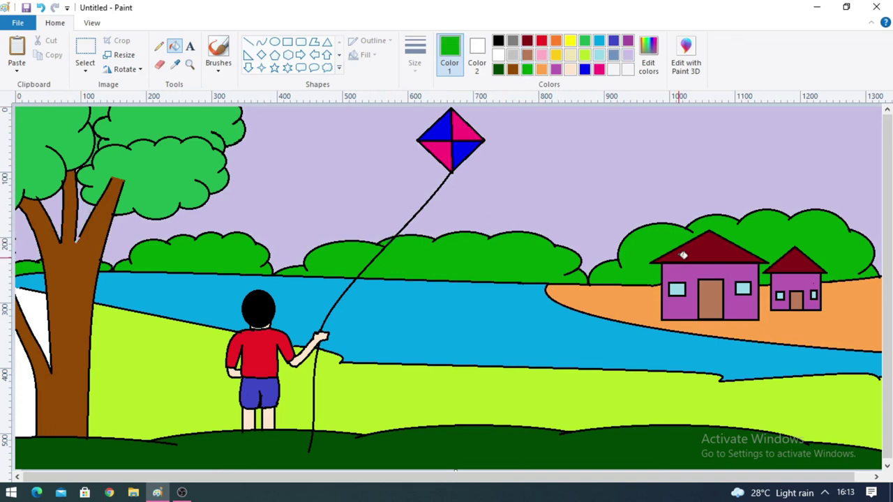
click(585, 55)
click(23, 366)
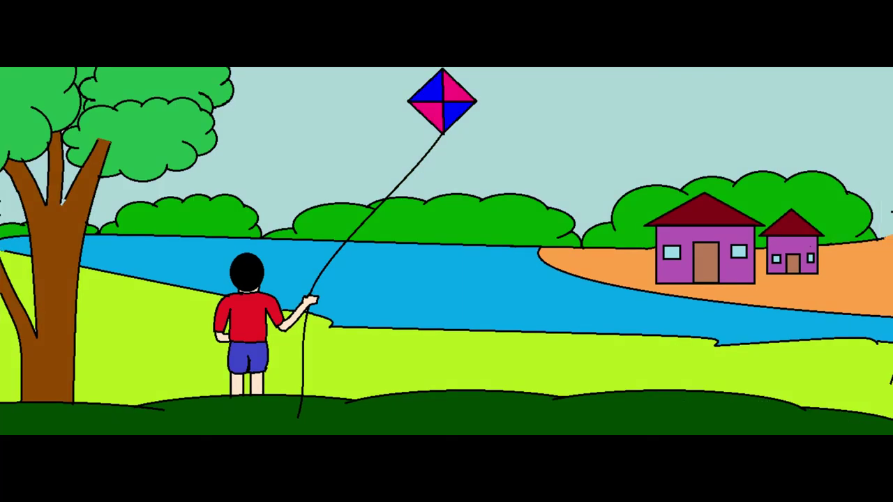